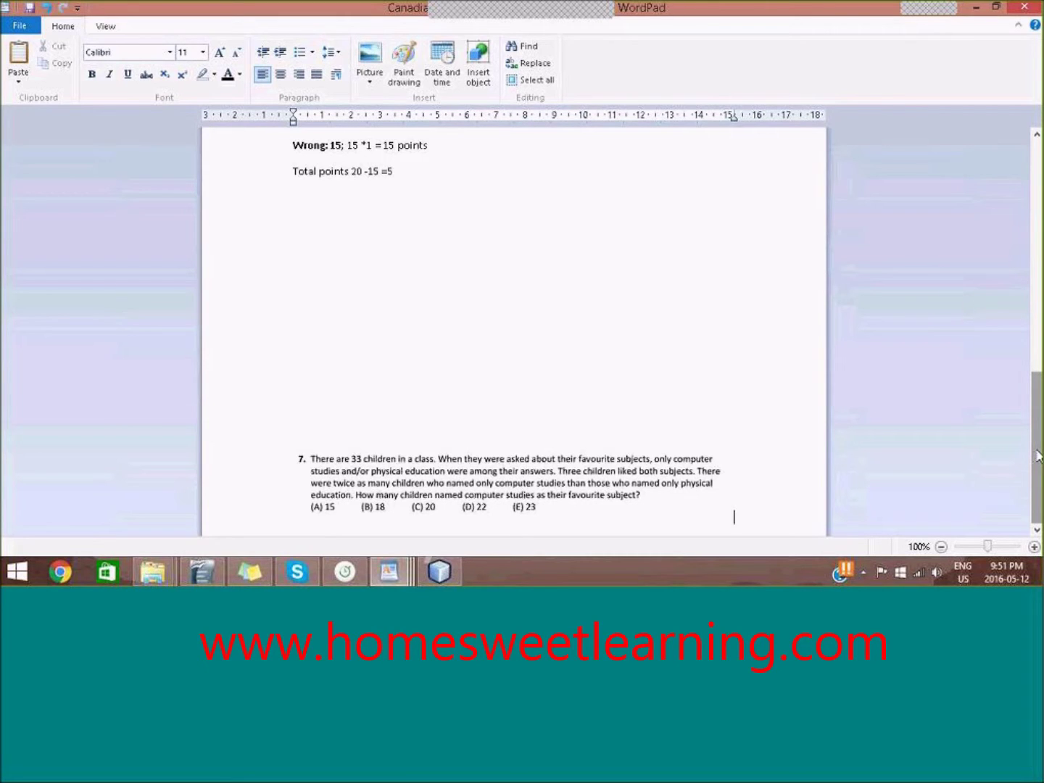
- Start the working below question 7 with the line "33 children in class", leaving some blank space under the question
{"action": "key", "text": "Return"}
{"action": "key", "text": "Return"}
{"action": "key", "text": "Return"}
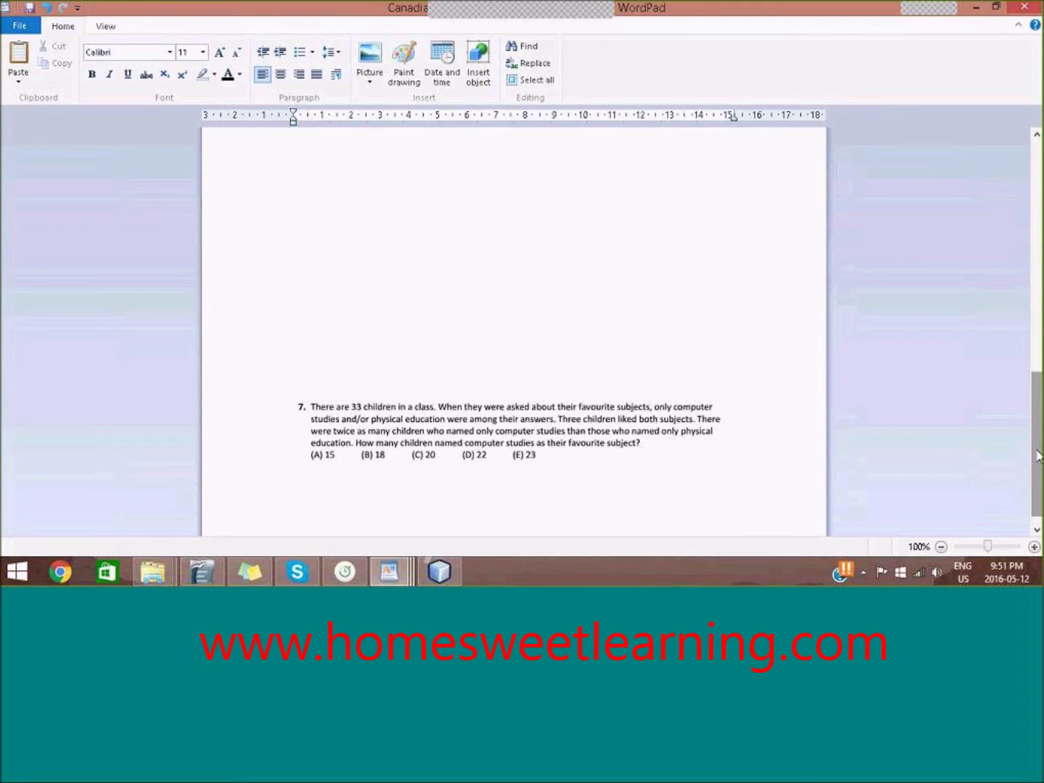
{"action": "key", "text": "Caps_Lock"}
{"action": "type", "text": "T"}
{"action": "key", "text": "Caps_Lock"}
{"action": "key", "text": "BackSpace"}
{"action": "type", "text": "33 children in class"}
{"action": "key", "text": "Return"}
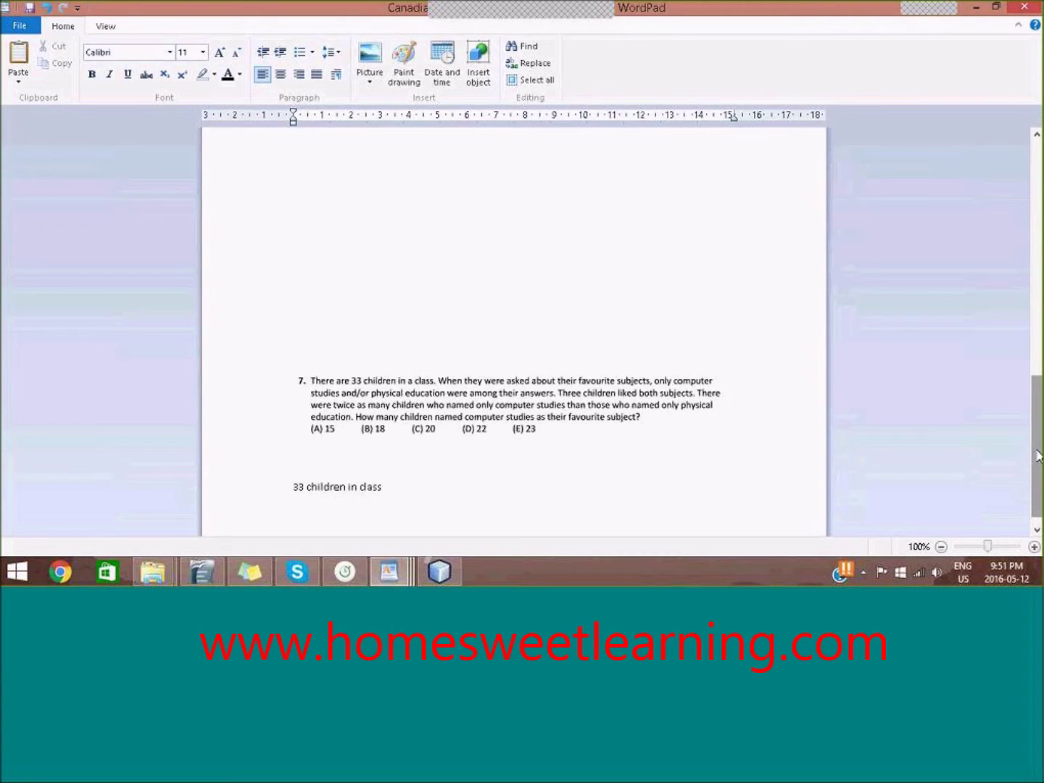
- Add the lines "computer studies, PE" and "3 students like both" to the listed facts
{"action": "type", "text": "computer studies, PE"}
{"action": "key", "text": "Return"}
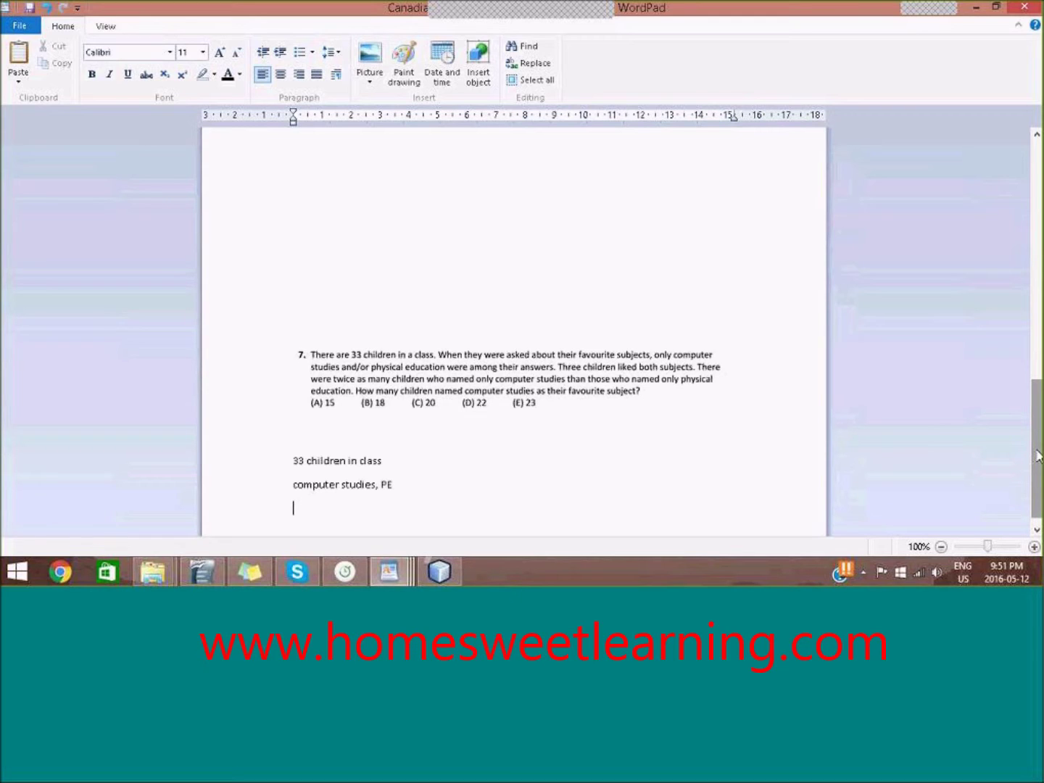
{"action": "type", "text": "3 students like both"}
{"action": "key", "text": "Return"}
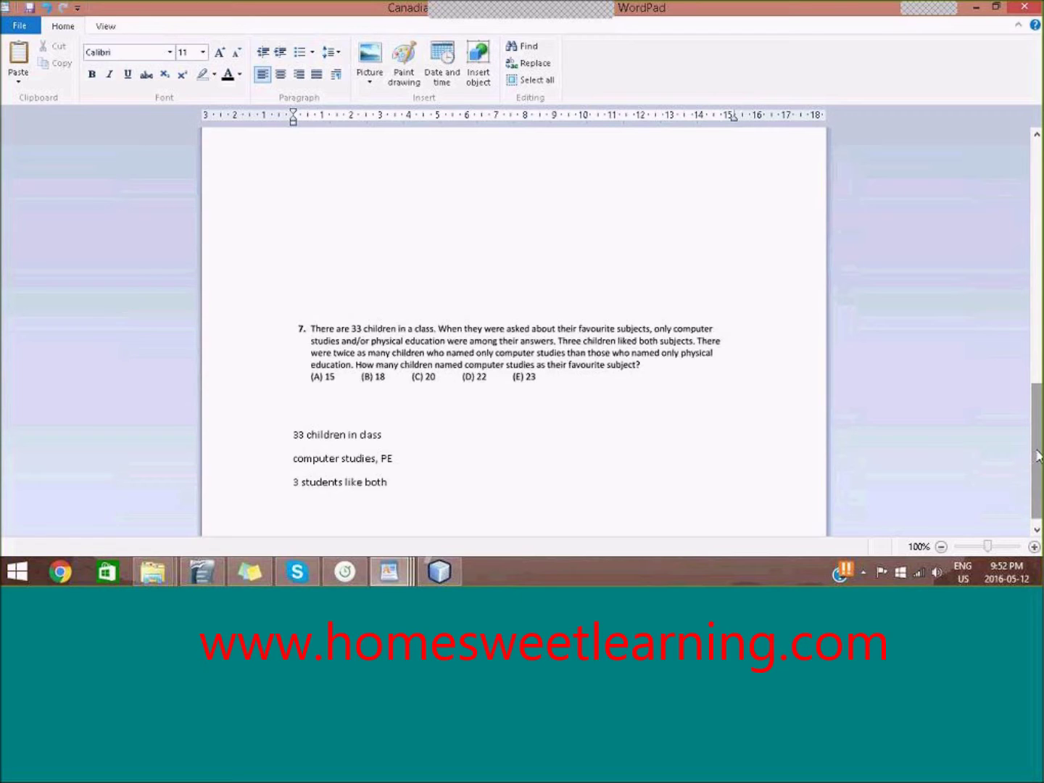
- Add the fact "twice as many student like computer studies than PE" on its own line
{"action": "type", "text": "twice as many student "}
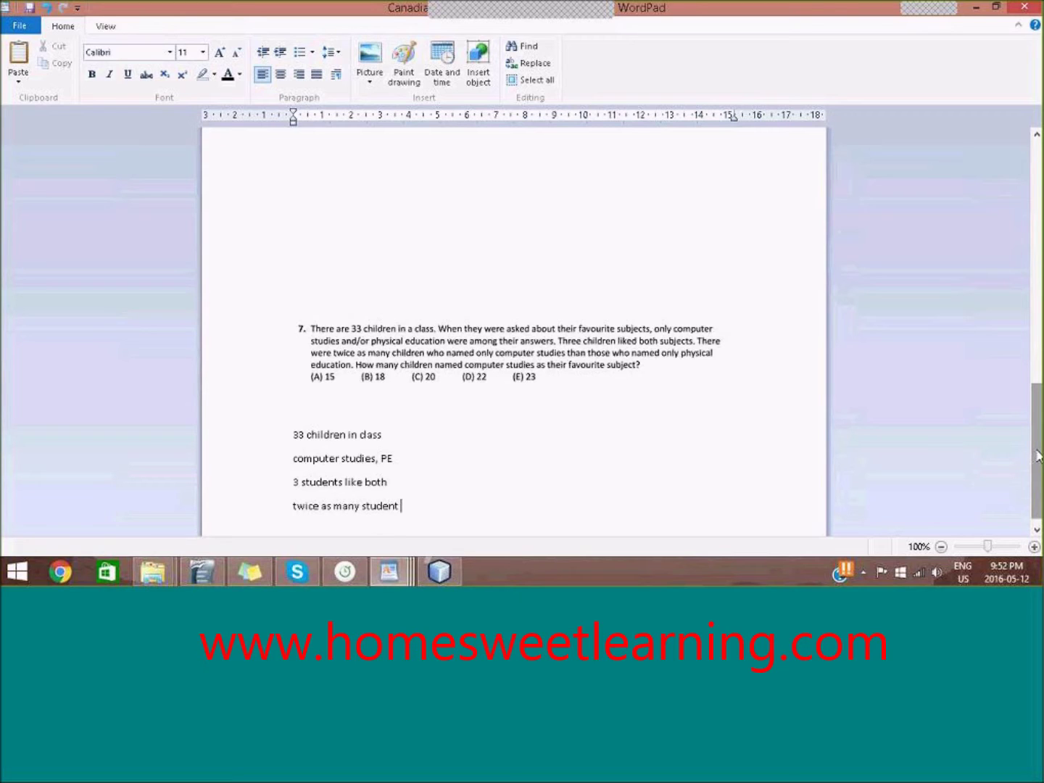
{"action": "type", "text": "like computer studies than PE"}
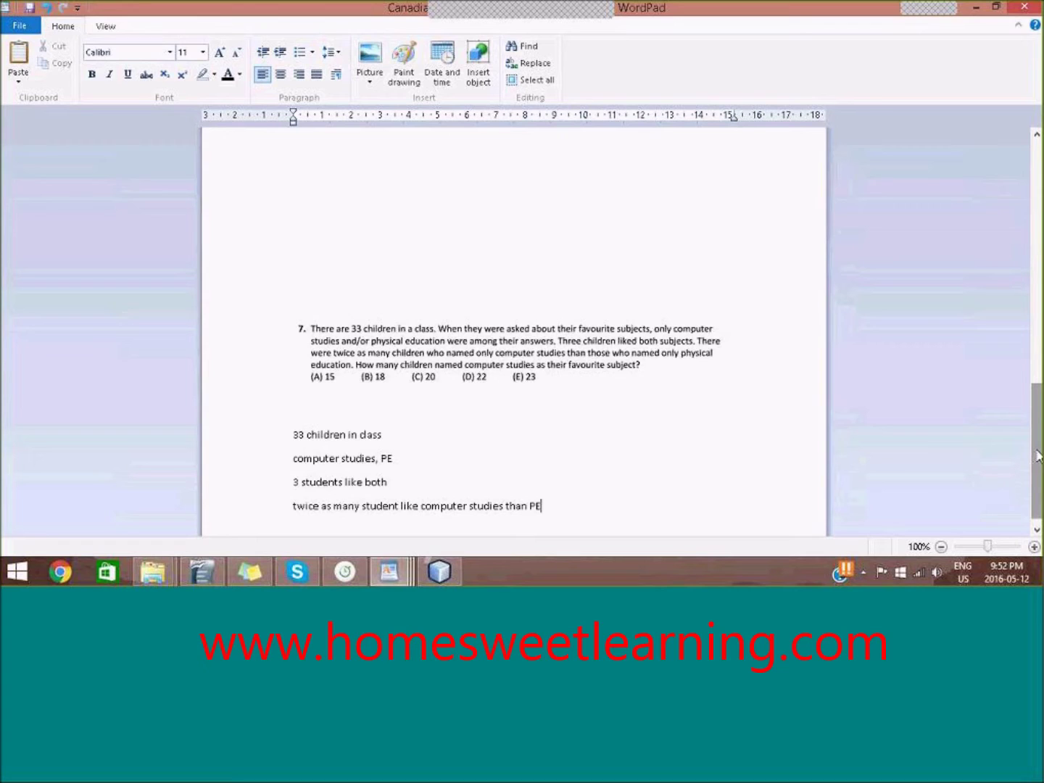
{"action": "key", "text": "Return"}
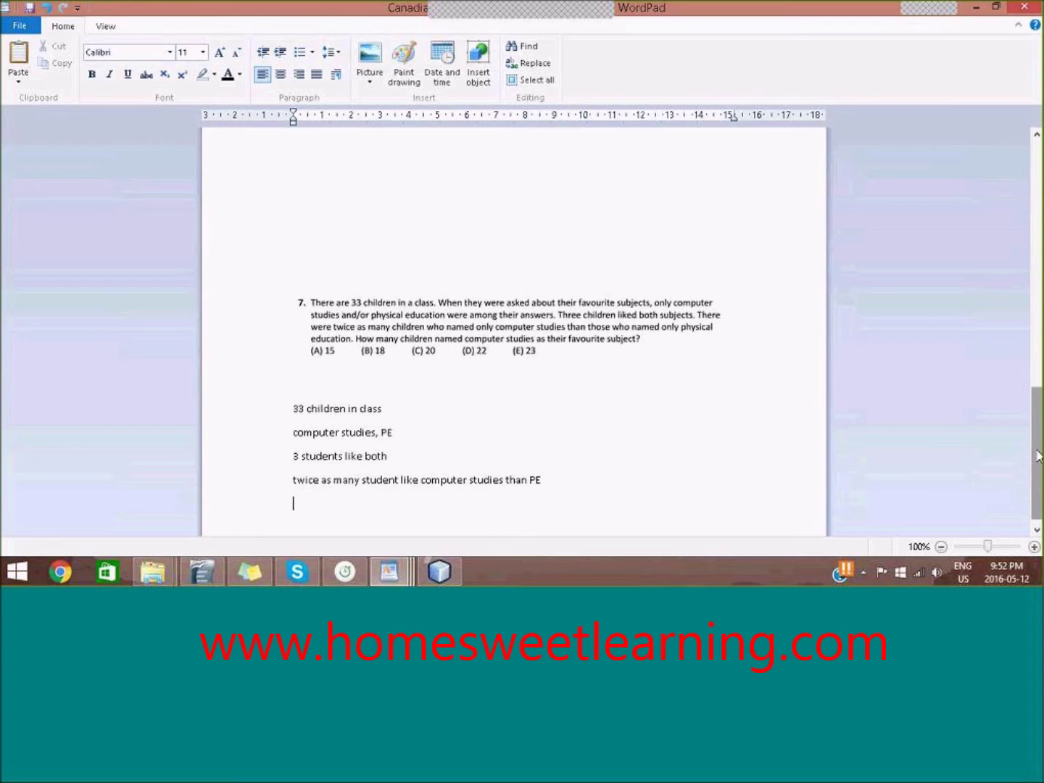
- After a blank line, define the variables as "Let computer studies be X" and "Let PE be Y" on separate lines
{"action": "key", "text": "Return"}
{"action": "type", "text": "4"}
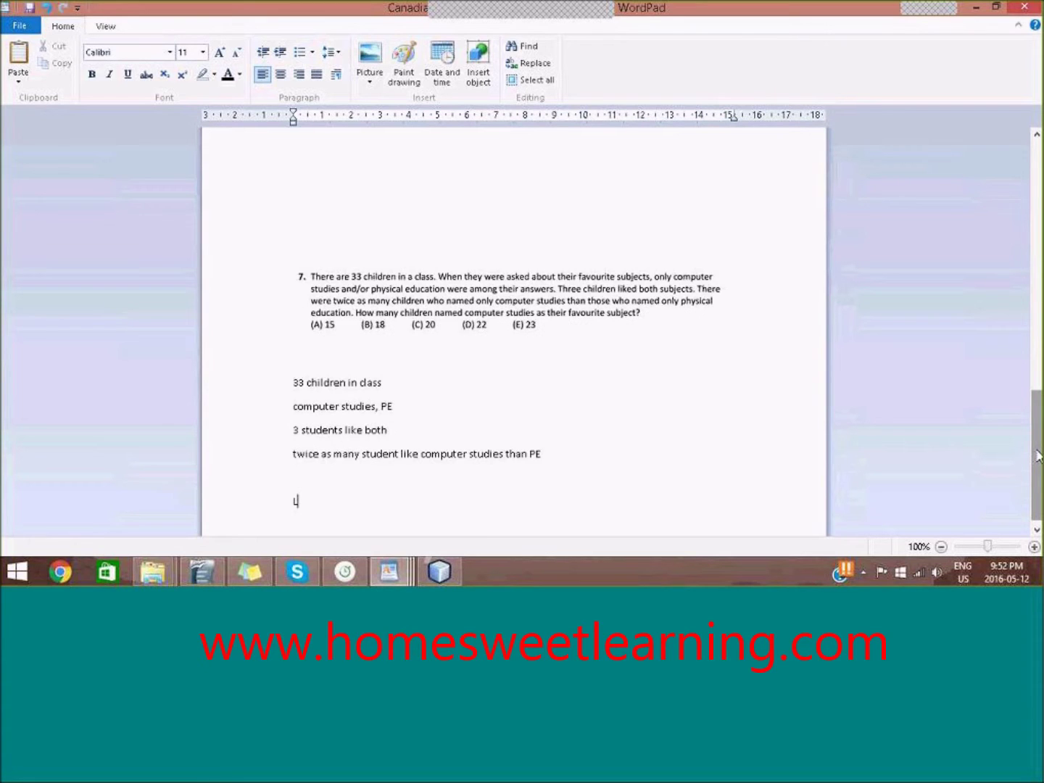
{"action": "type", "text": "et computer studies be X"}
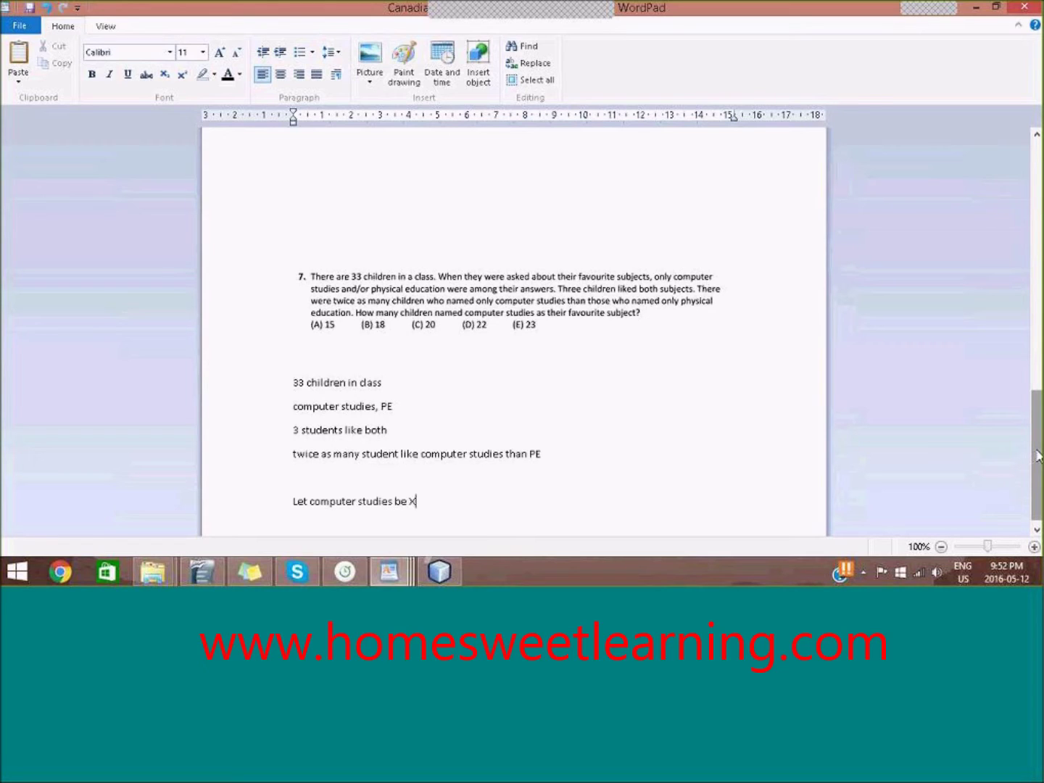
{"action": "key", "text": "Return"}
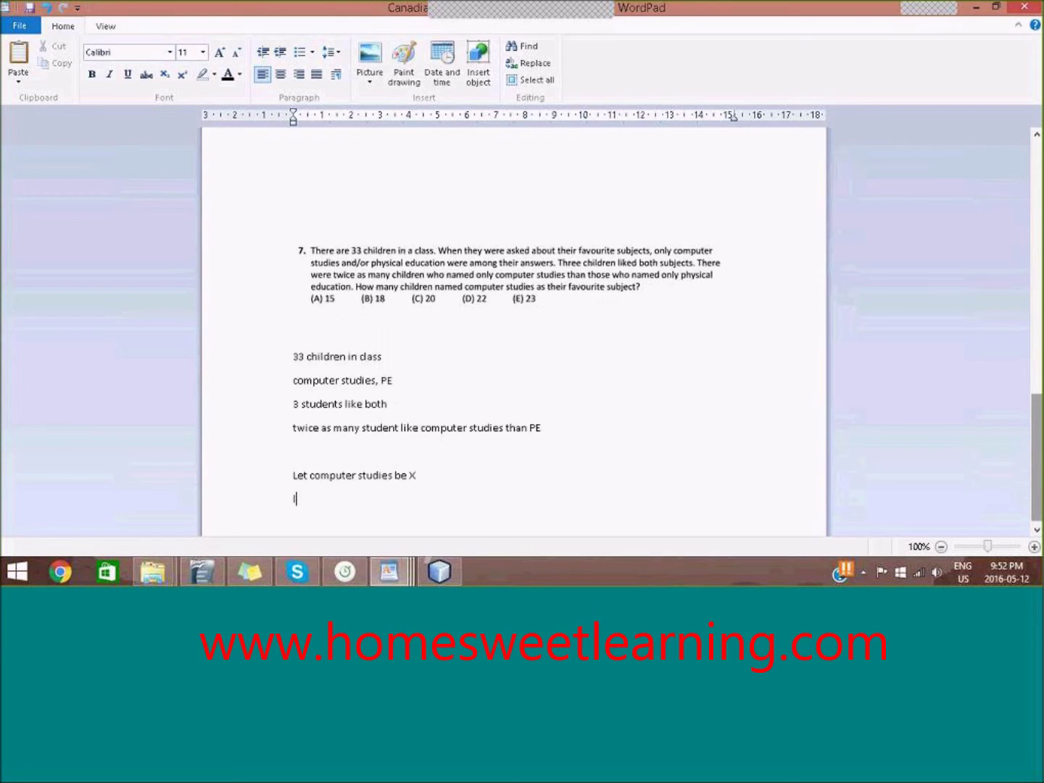
{"action": "type", "text": "Le"}
{"action": "key", "text": "BackSpace"}
{"action": "key", "text": "BackSpace"}
{"action": "type", "text": "Let PE be Y"}
{"action": "key", "text": "Return"}
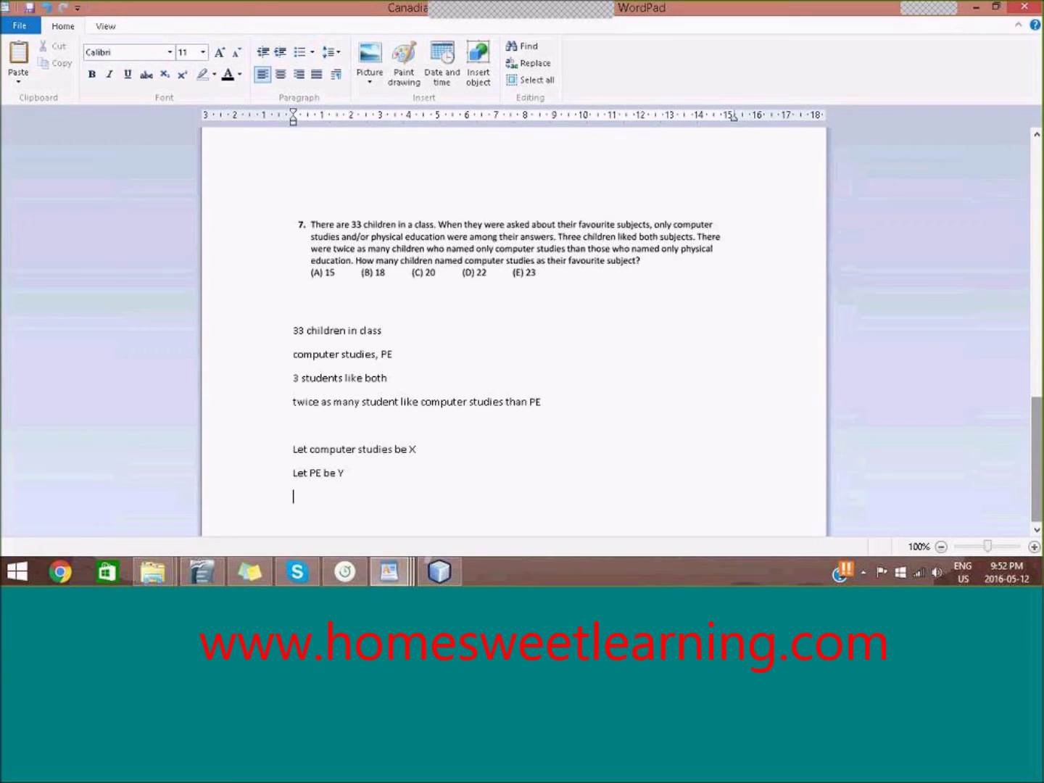
- Write the two equations "X + Y + 3 = 33" and "X = 2Y" on separate lines below the variable definitions
{"action": "key", "text": "Caps_Lock"}
{"action": "type", "text": "X+Y+"}
{"action": "type", "text": "3 = 33"}
{"action": "key", "text": "Return"}
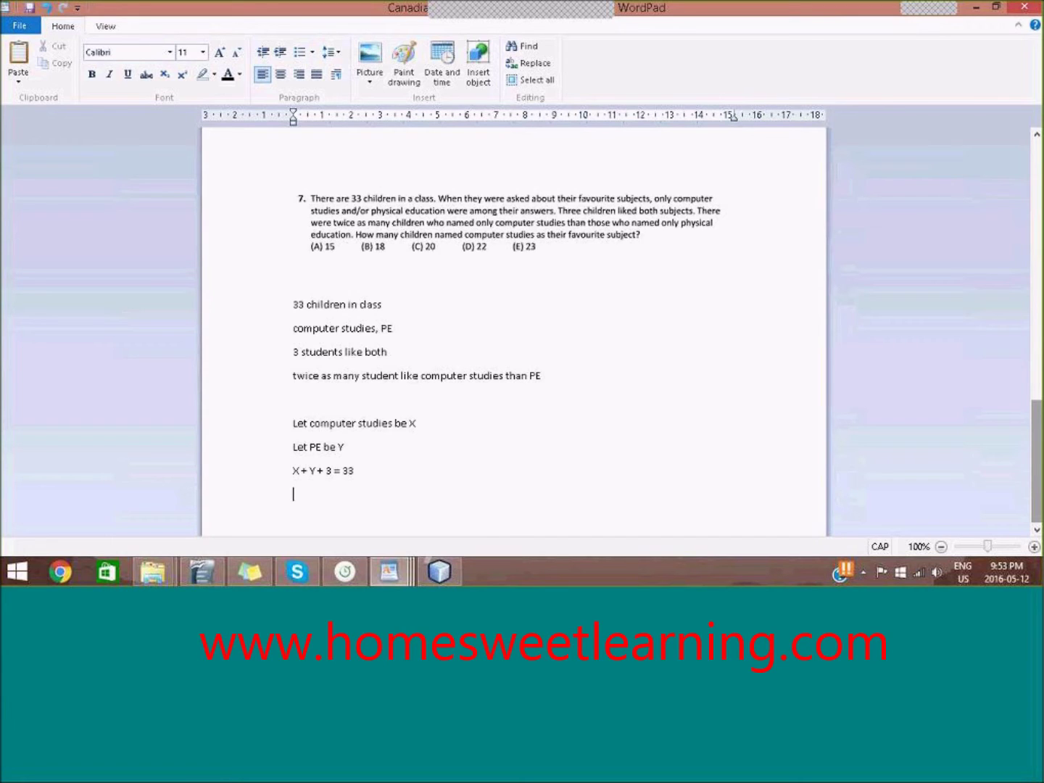
{"action": "type", "text": "X = 2Y"}
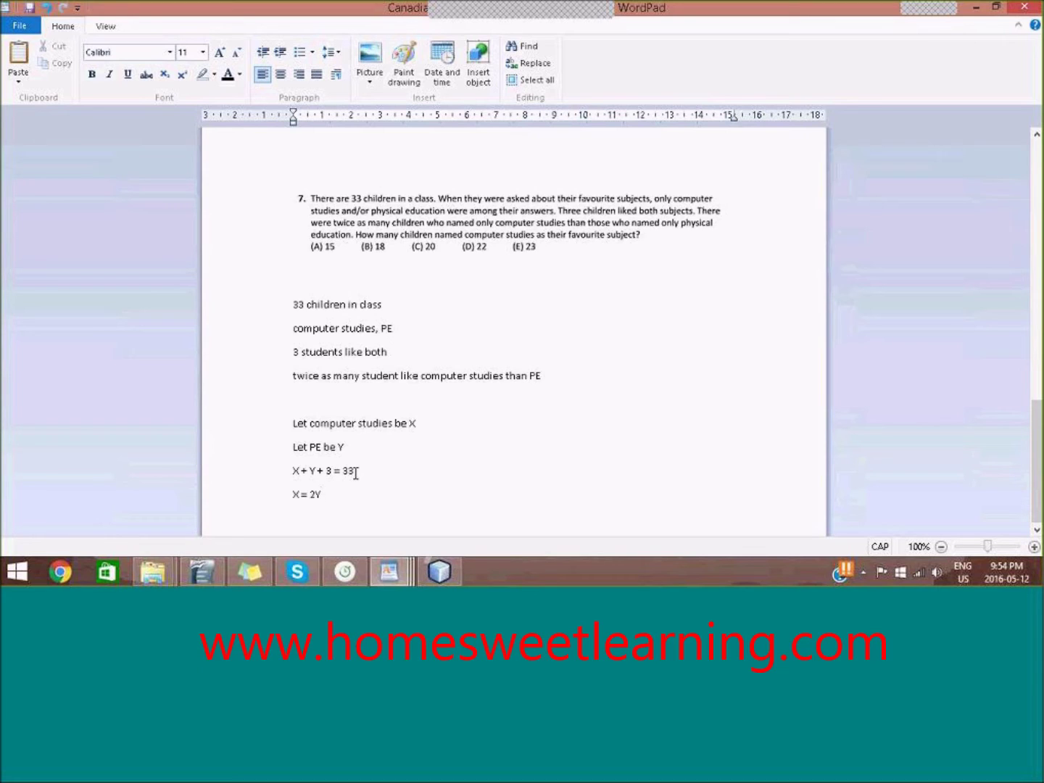
- Label the equation X + Y + 3 = 33 as "-(1)" and the equation X = 2Y as "- (2)"
{"action": "left_click", "coordinate": [396, 467]}
{"action": "type", "text": "-()"}
{"action": "key", "text": "Left"}
{"action": "type", "text": "1"}
{"action": "left_click", "coordinate": [388, 492]}
{"action": "type", "text": "- ()"}
{"action": "key", "text": "Left"}
{"action": "type", "text": "2"}
{"action": "key", "text": "Right"}
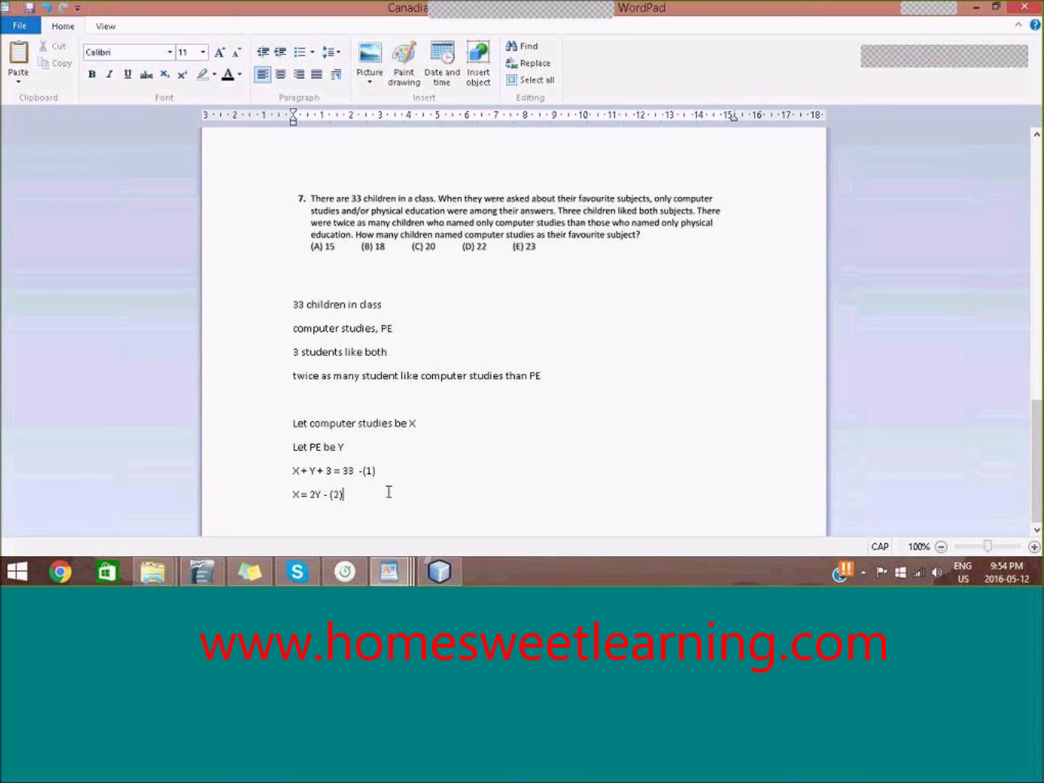
- Write the instruction "put (2) into (1)" and the substituted equation "2Y + Y + 3 = 33" below it
{"action": "key", "text": "Return"}
{"action": "key", "text": "Caps_Lock"}
{"action": "type", "text": "put"}
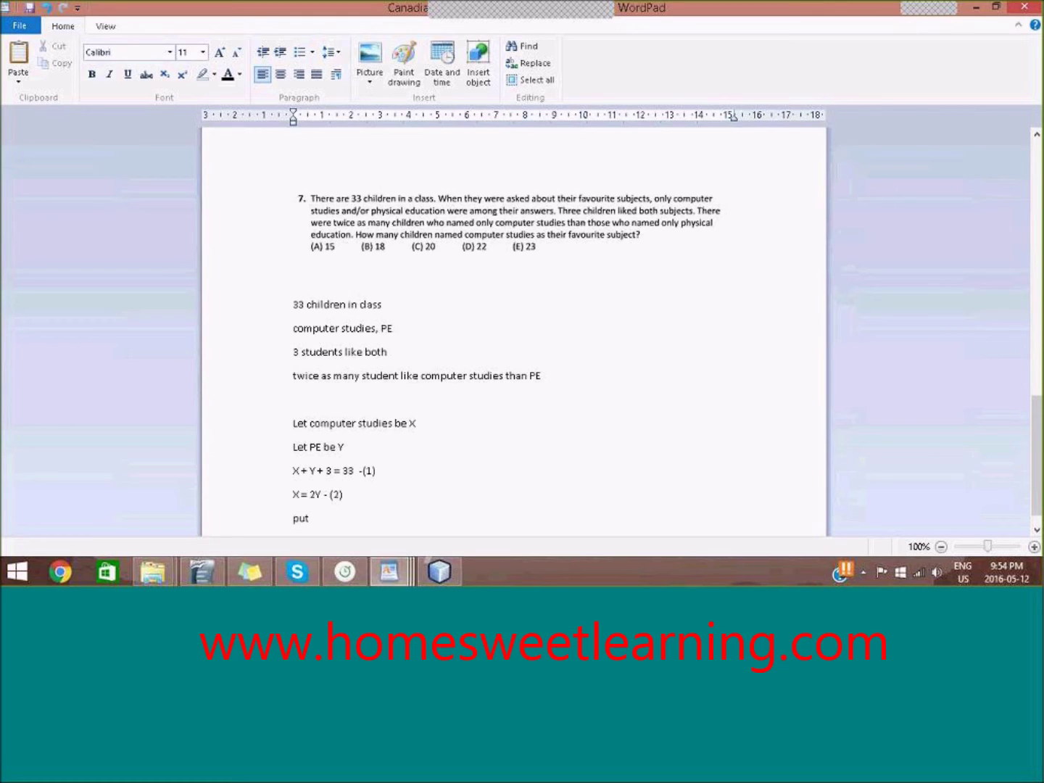
{"action": "type", "text": "(2) into ()1"}
{"action": "key", "text": "End"}
{"action": "key", "text": "Return"}
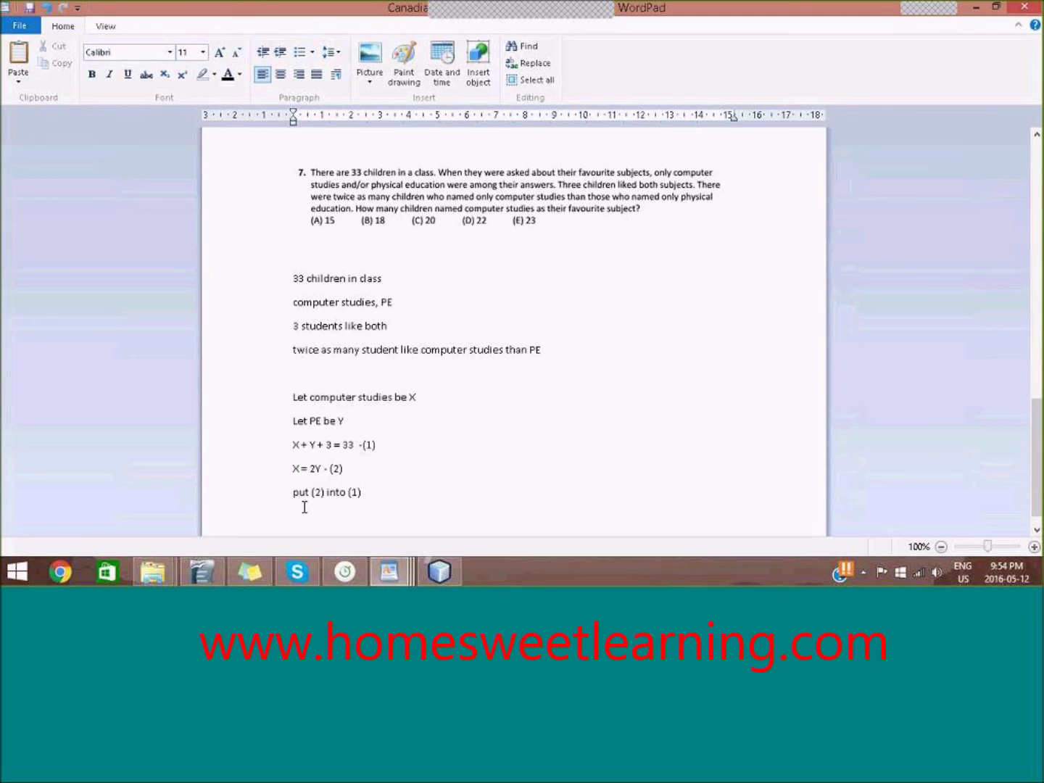
{"action": "type", "text": "2Y"}
{"action": "key", "text": "Caps_Lock"}
{"action": "type", "text": "+ Y + 3 = 33"}
{"action": "key", "text": "Return"}
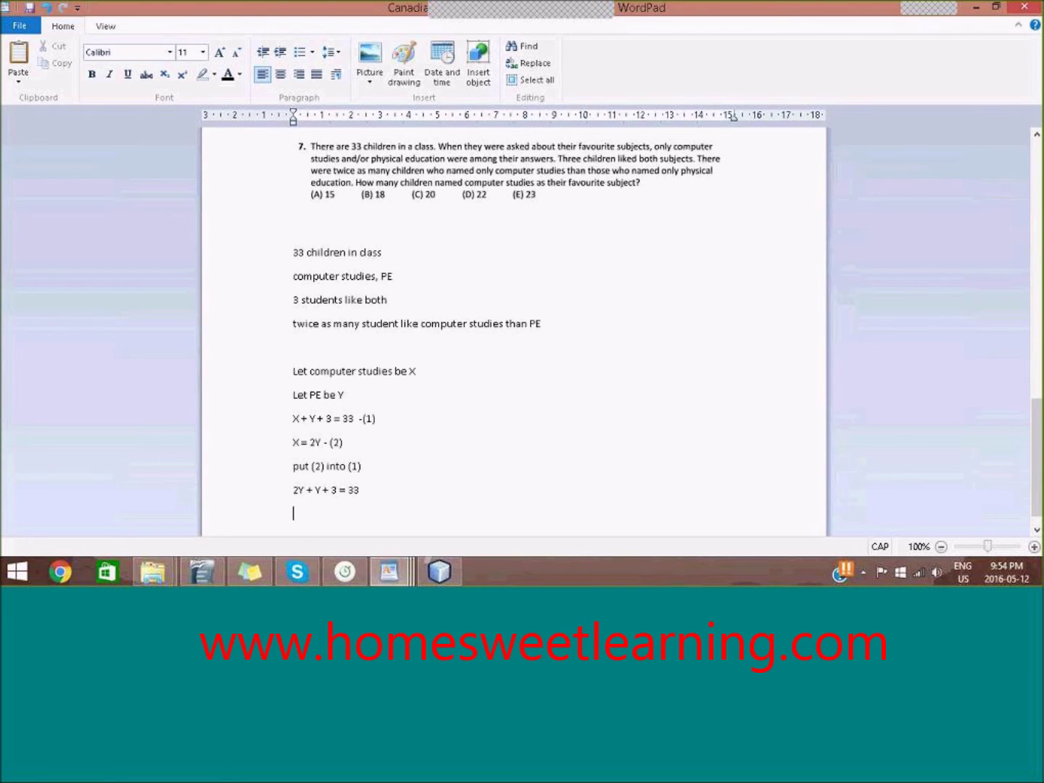
- Solve for Y line by line with "3Y = 33-3", "3Y = 30", "Y=30/3" and "Y =10"
{"action": "type", "text": "3Y = 33-3"}
{"action": "key", "text": "Return"}
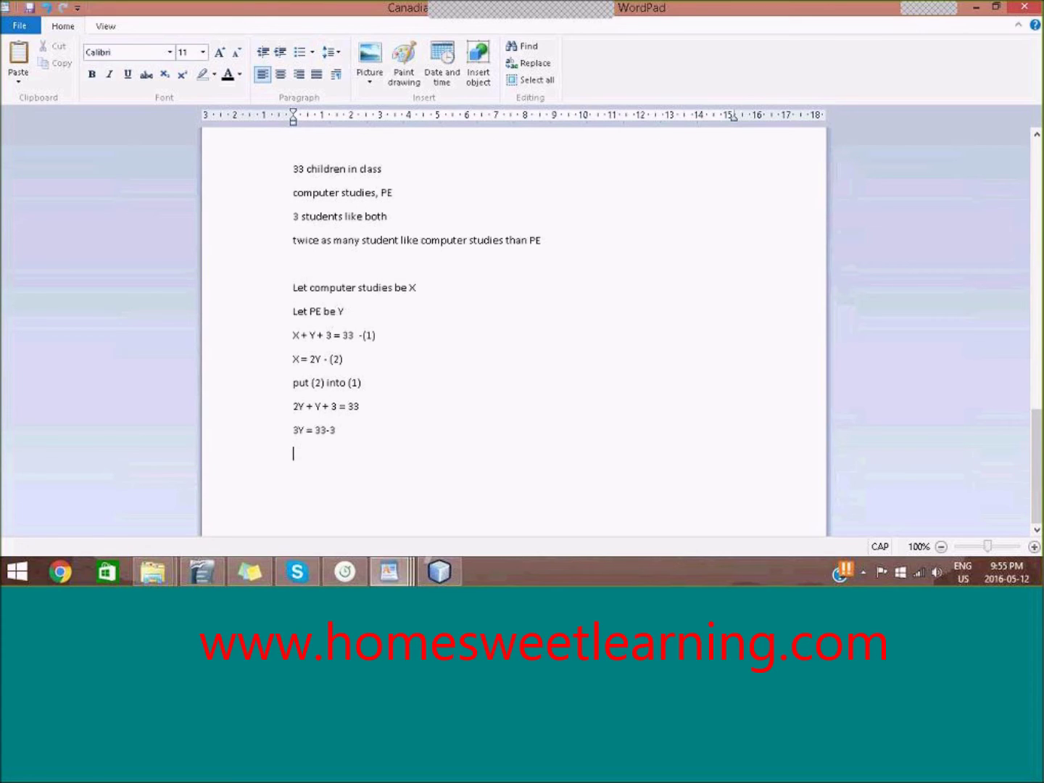
{"action": "type", "text": "3Y = 30"}
{"action": "key", "text": "Return"}
{"action": "type", "text": "Y=30/3"}
{"action": "key", "text": "Return"}
{"action": "type", "text": "Y =10"}
{"action": "key", "text": "Return"}
- Add the line "put value of Y into (2)" below the solution for Y
{"action": "type", "text": "p"}
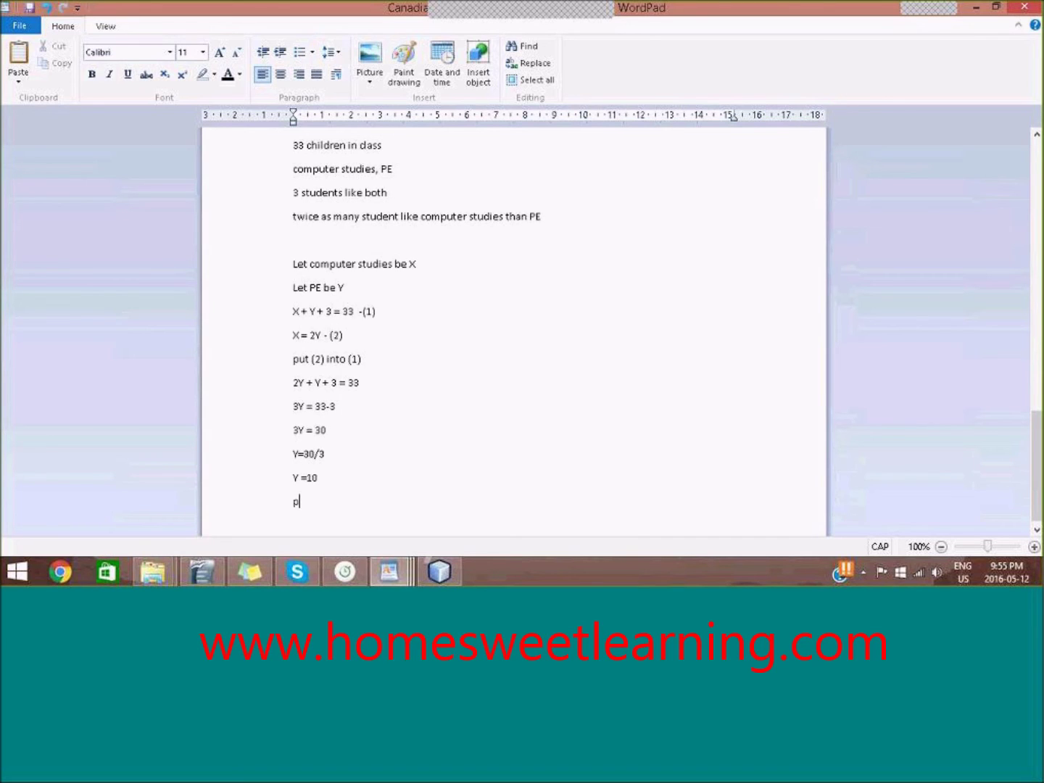
{"action": "key", "text": "Caps_Lock"}
{"action": "type", "text": "ut value of Y into"}
{"action": "left_click_drag", "start_coordinate": [295, 335], "coordinate": [354, 336]}
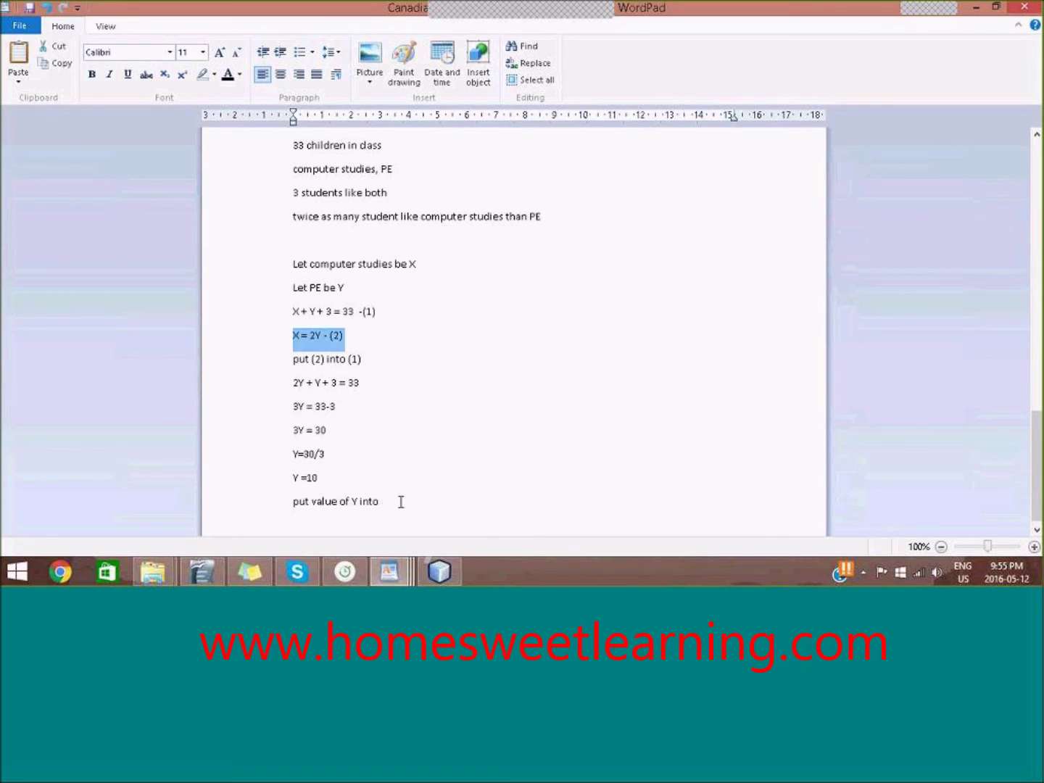
{"action": "left_click", "coordinate": [396, 508]}
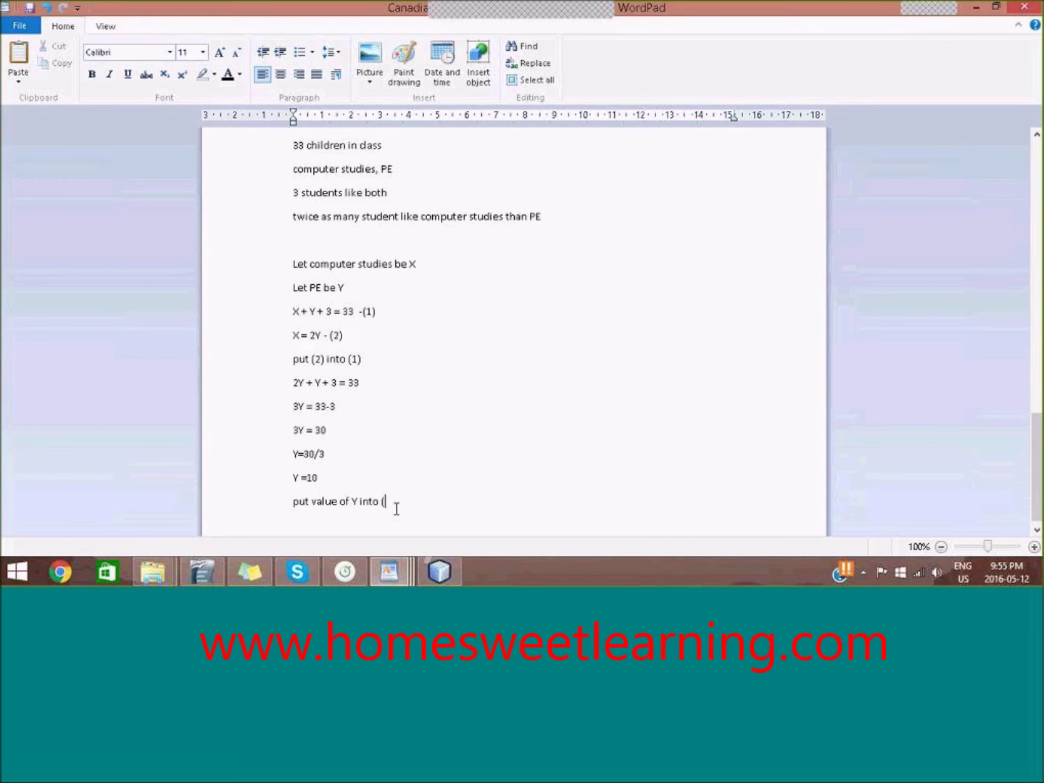
{"action": "type", "text": "(2)"}
{"action": "key", "text": "Return"}
- Solve for X on two lines with "X = 2(10)" and "X = 20"
{"action": "key", "text": "Caps_Lock"}
{"action": "type", "text": "X"}
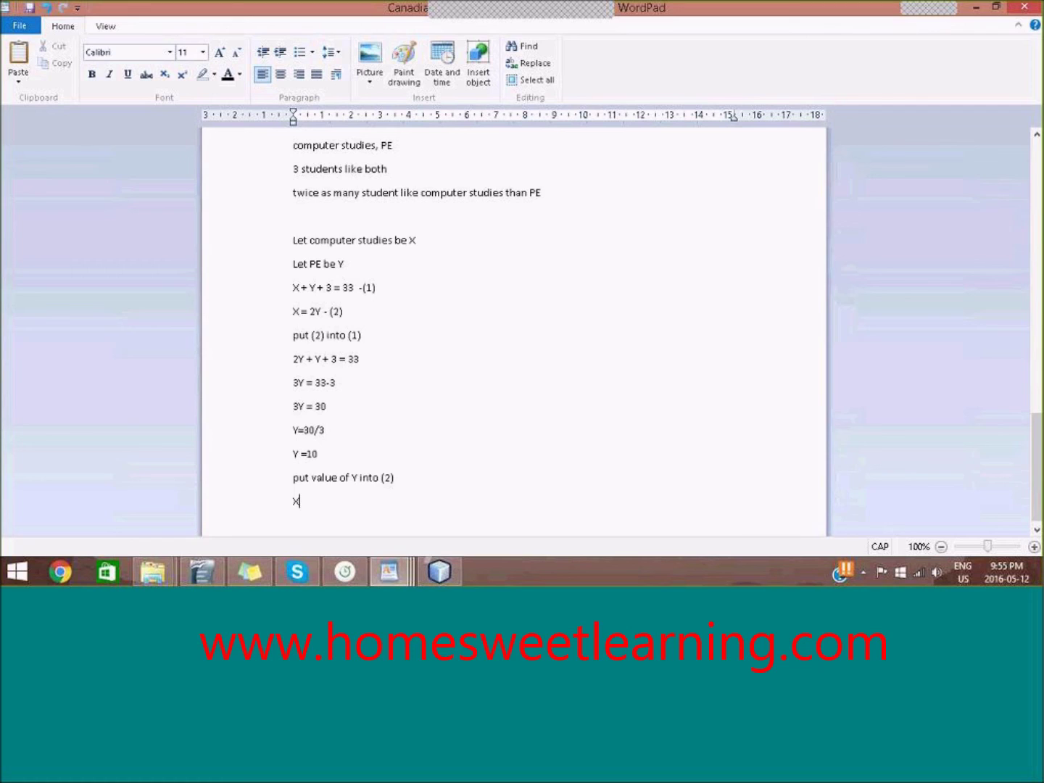
{"action": "type", "text": " = 2()"}
{"action": "key", "text": "Left"}
{"action": "type", "text": "10"}
{"action": "key", "text": "Right"}
{"action": "key", "text": "Return"}
{"action": "type", "text": "X = 20"}
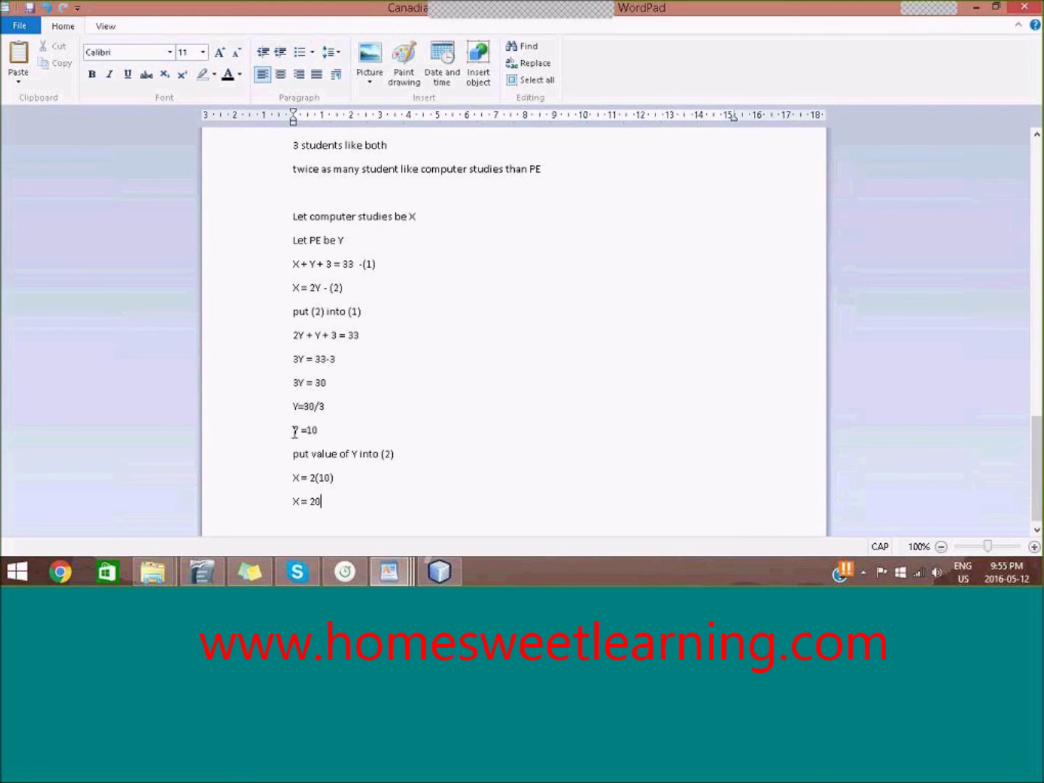
- Make the result lines "Y =10" and "X = 20" bold
{"action": "left_click_drag", "start_coordinate": [294, 432], "coordinate": [321, 434]}
{"action": "key", "text": "ctrl+b"}
{"action": "double_click", "coordinate": [317, 499]}
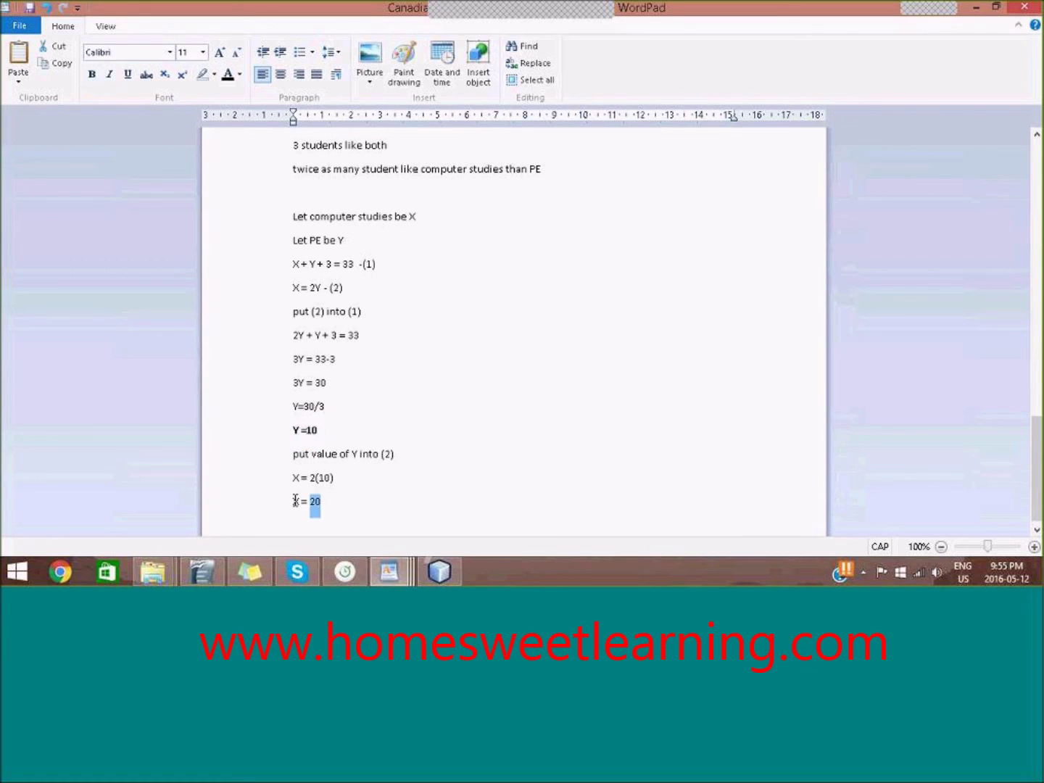
{"action": "left_click", "coordinate": [293, 500], "text": "shift"}
{"action": "key", "text": "ctrl+b"}
{"action": "left_click", "coordinate": [341, 497]}
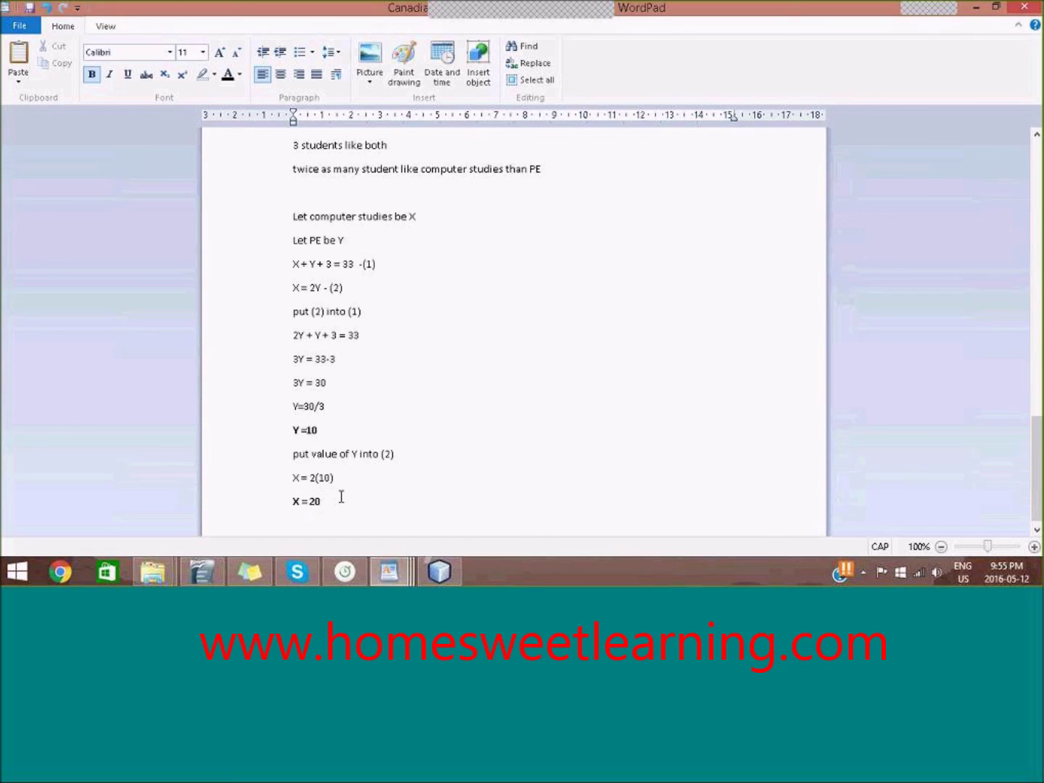
- Append ", computer studies" to the X = 20 line and ", PE" to the Y =10 line
{"action": "left_click", "coordinate": [343, 433]}
{"action": "left_click", "coordinate": [342, 501]}
{"action": "type", "text": ".,"}
{"action": "key", "text": "Caps_Lock"}
{"action": "key", "text": "BackSpace"}
{"action": "key", "text": "BackSpace"}
{"action": "type", "text": ", "}
{"action": "type", "text": "computer"}
{"action": "type", "text": " st"}
{"action": "type", "text": "udies"}
{"action": "left_click", "coordinate": [349, 435]}
{"action": "type", "text": ", PE"}
- Add the check "20 + 10 + 3 = 33" on a new line below the computer studies result
{"action": "left_click_drag", "start_coordinate": [1035, 465], "coordinate": [1027, 419]}
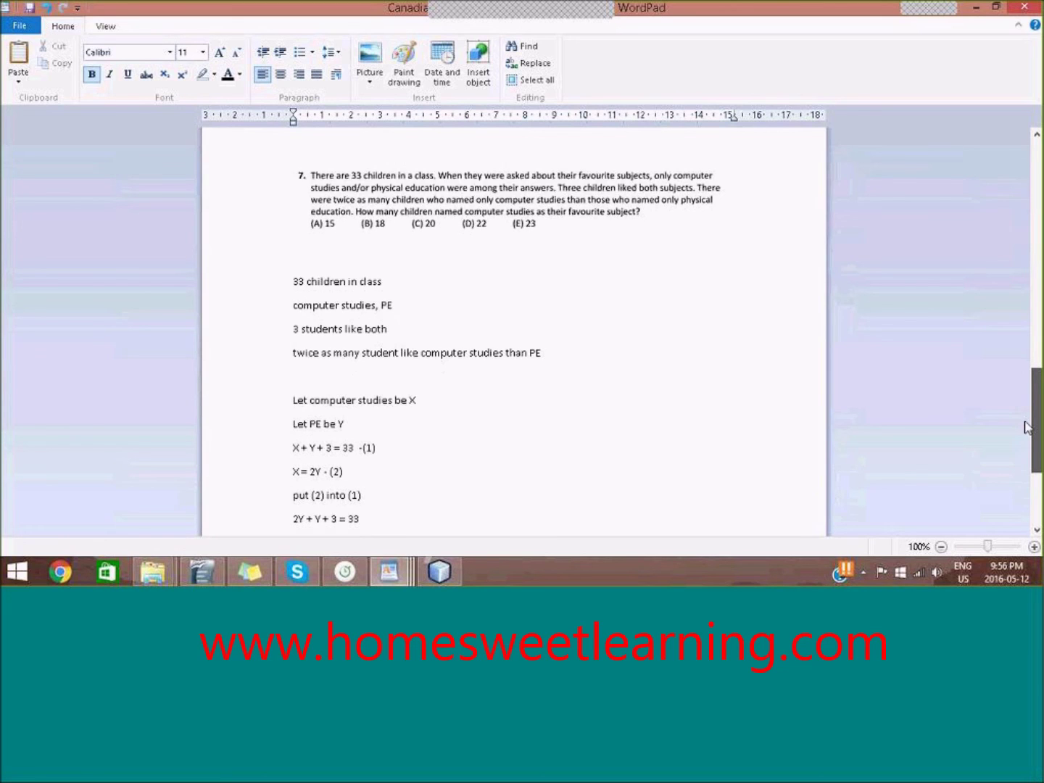
{"action": "scroll", "coordinate": [1032, 435], "scroll_direction": "down", "scroll_amount": 3}
{"action": "scroll", "coordinate": [1033, 447], "scroll_direction": "up", "scroll_amount": 2}
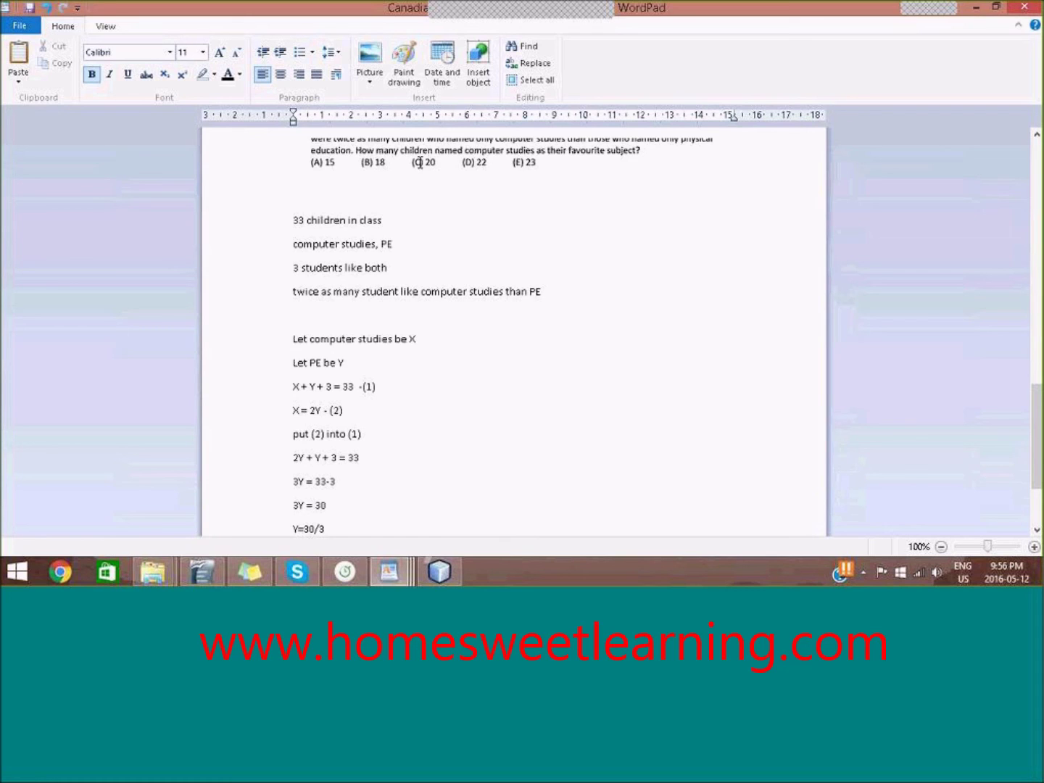
{"action": "type", "text": "Y =10, PE"}
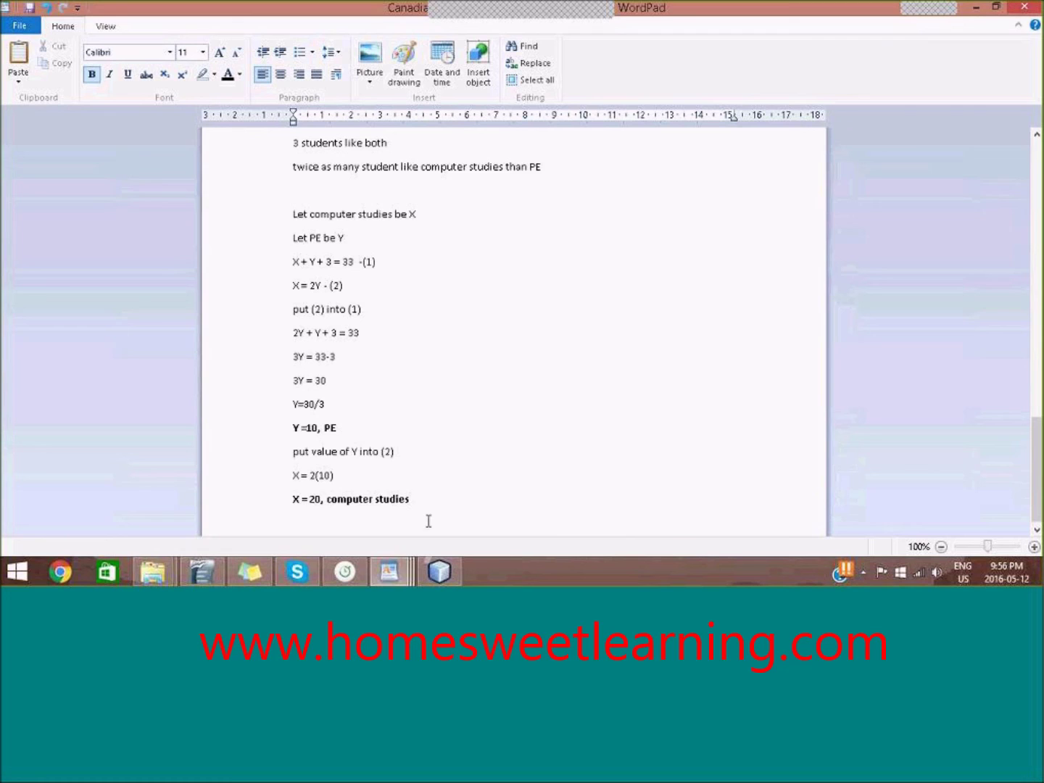
{"action": "key", "text": "Return"}
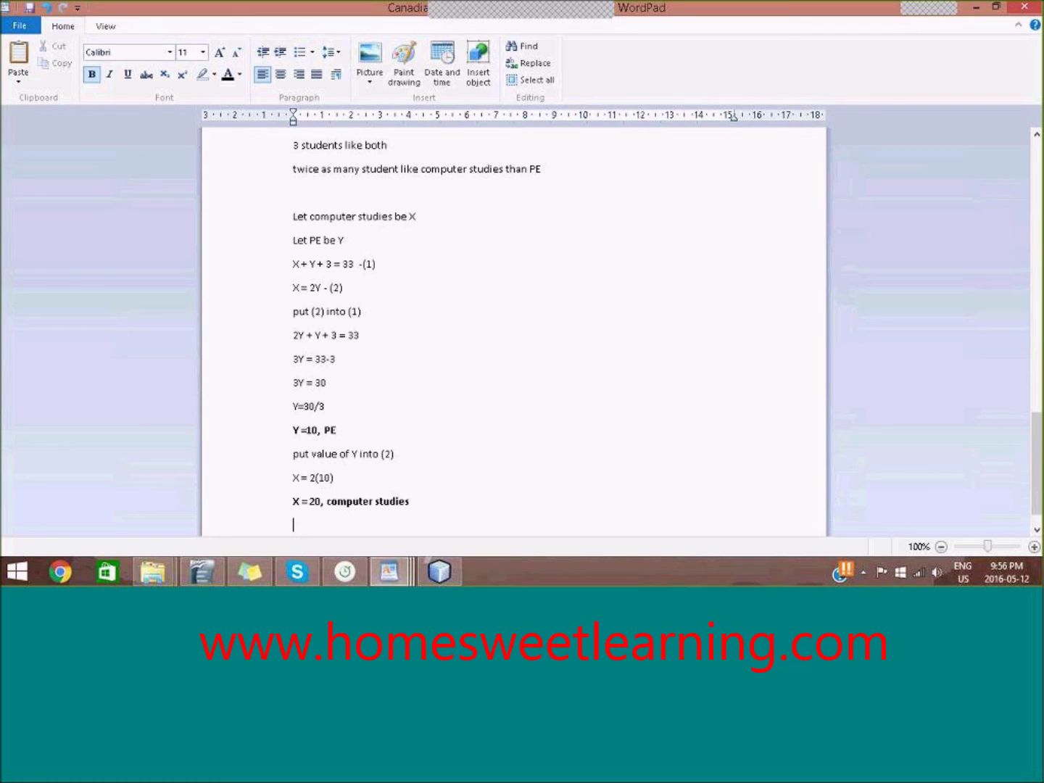
{"action": "type", "text": "20 + 10 "}
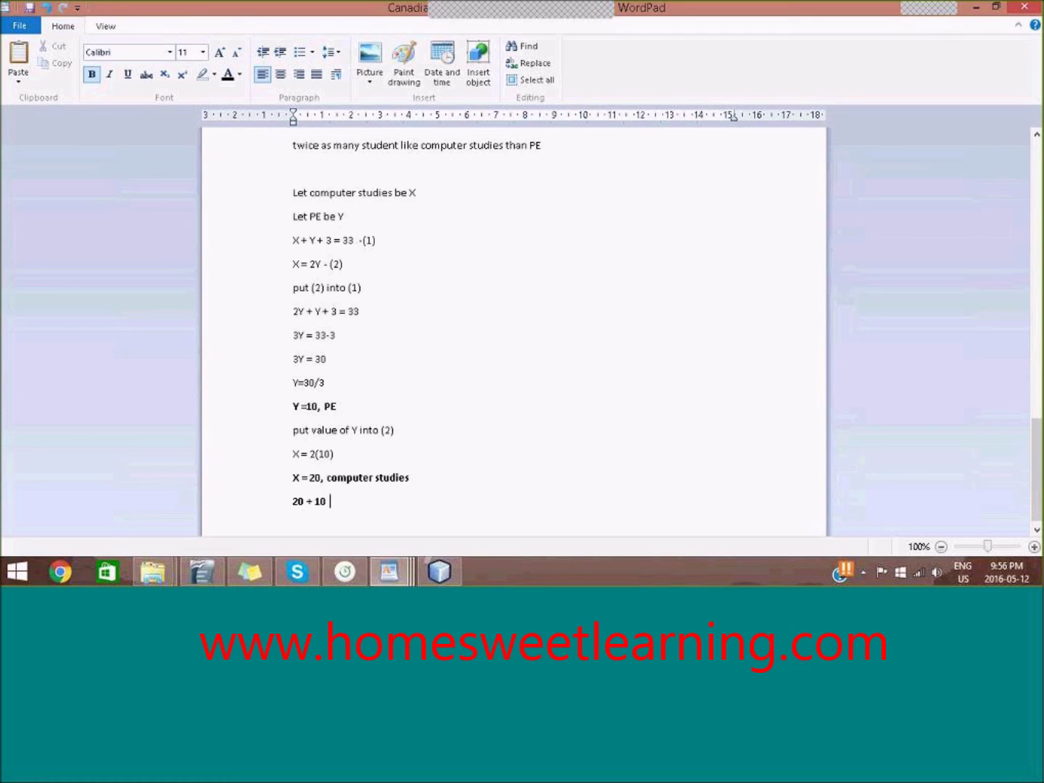
{"action": "type", "text": "+ "}
{"action": "type", "text": "3 = 33"}
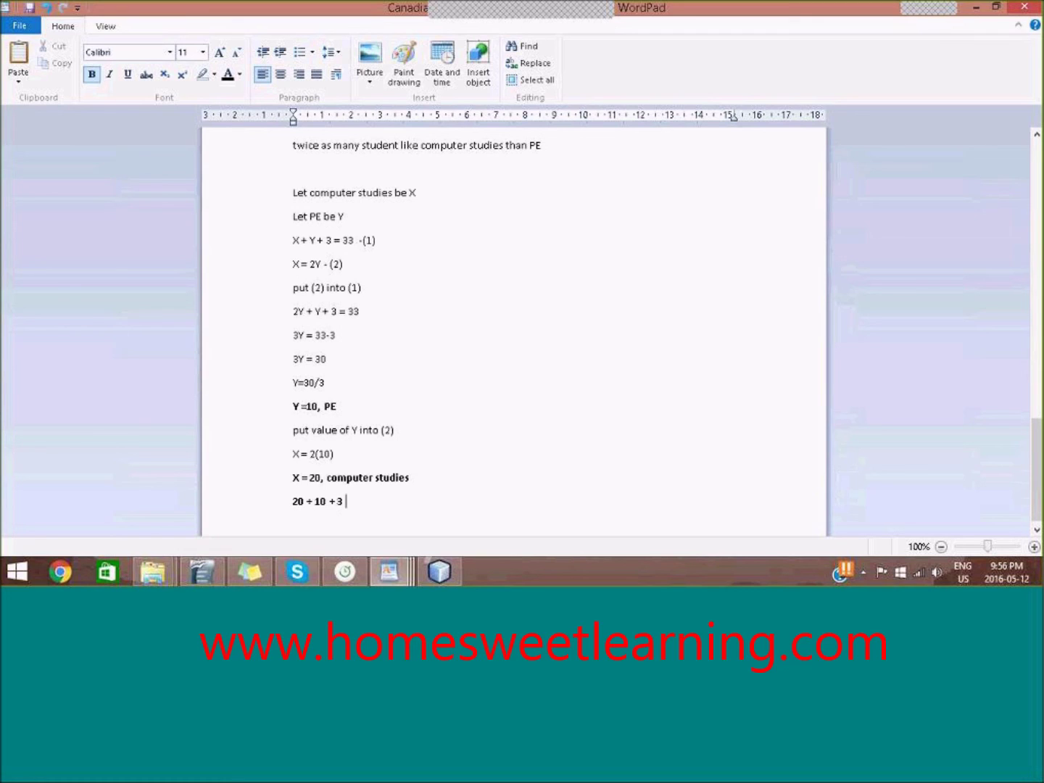